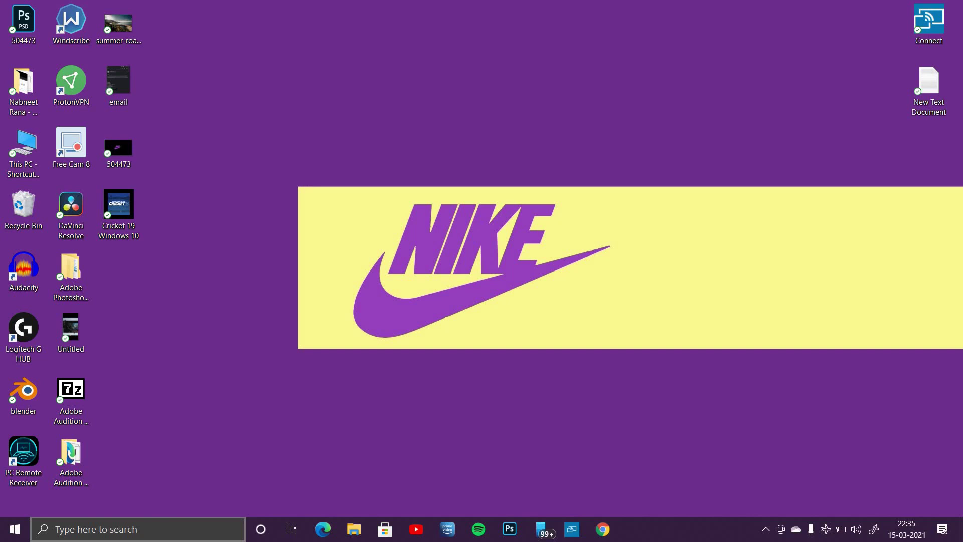
Open Windows search to look for 'windows feat'.
left_click(151, 529)
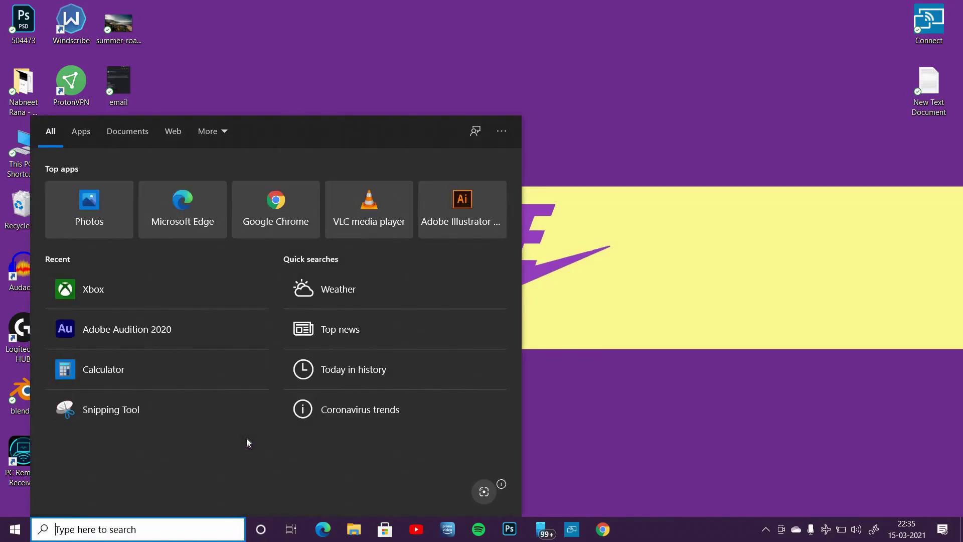
type("windows")
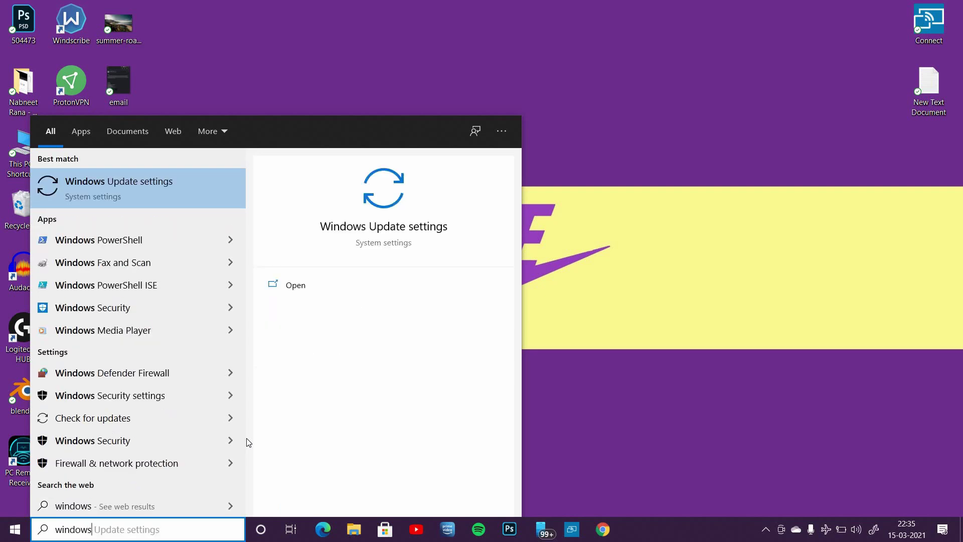
type(" feat")
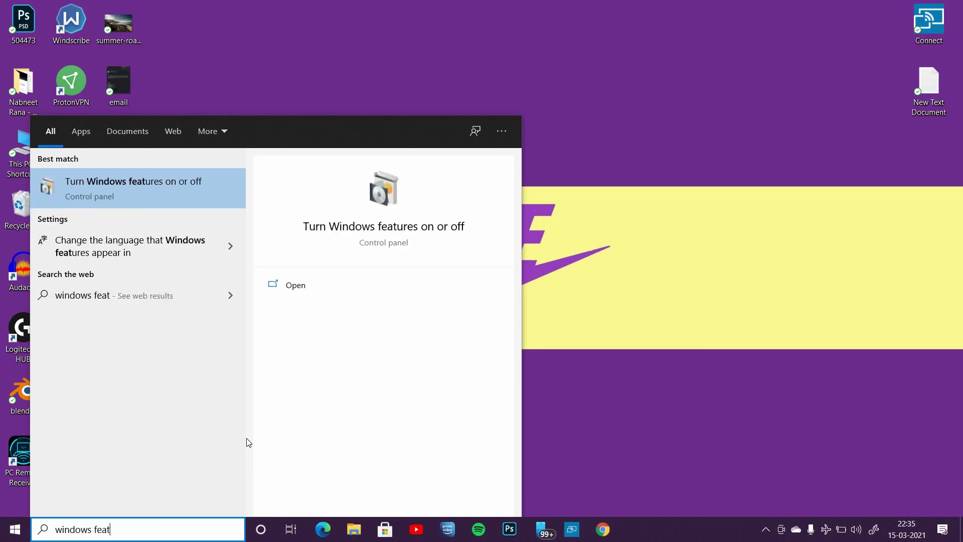
Enable the Telnet Client feature in Turn Windows features on or off and confirm.
left_click(187, 180)
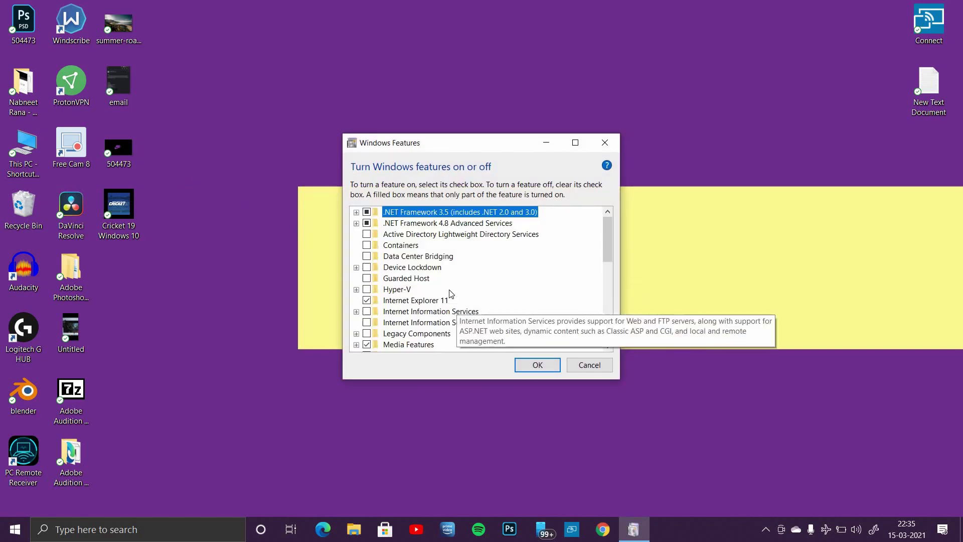
scroll(449, 290, "down", 1)
scroll(450, 289, "down", 1)
scroll(449, 293, "down", 1)
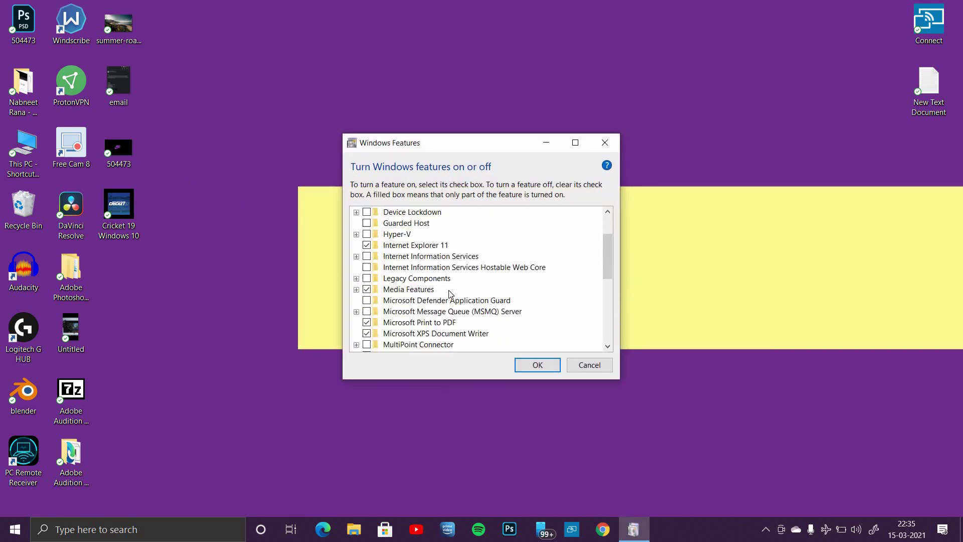
scroll(450, 293, "down", 1)
scroll(451, 294, "down", 1)
scroll(451, 293, "down", 1)
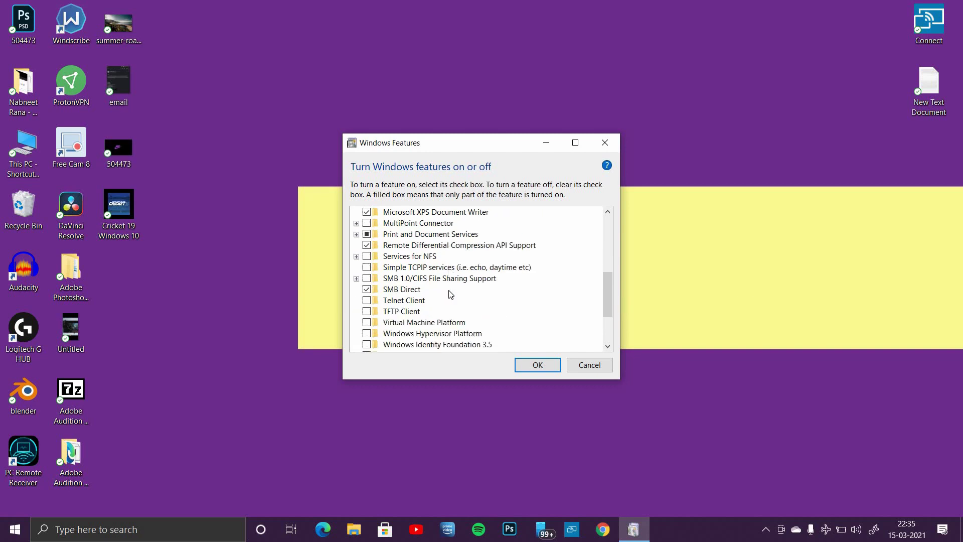
scroll(444, 297, "down", 1)
left_click(368, 279)
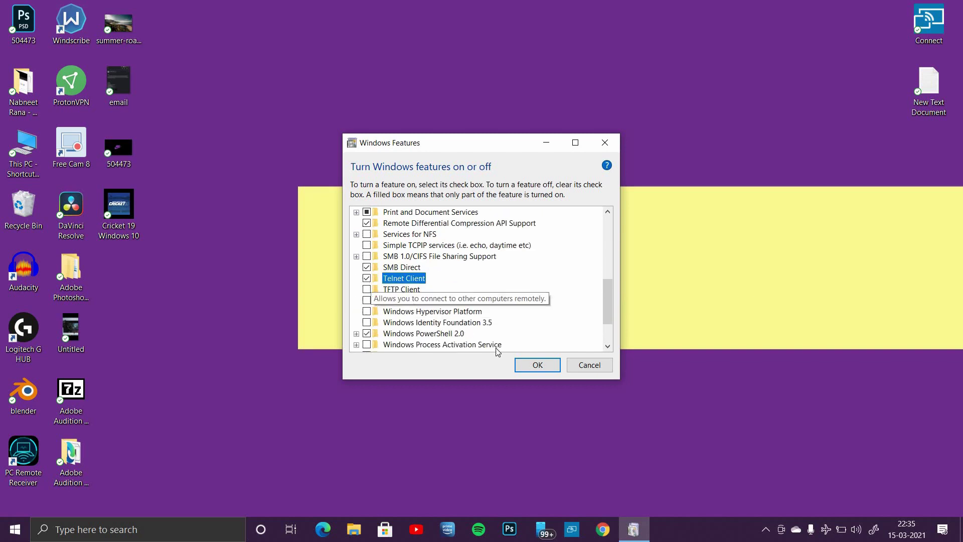
left_click(518, 367)
type("pkgmgr /iu:\"Te")
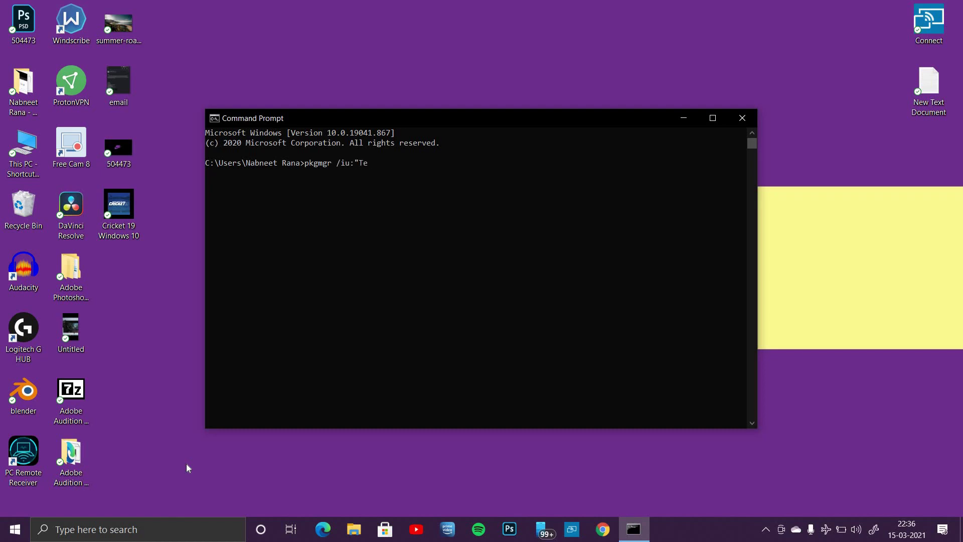
type("lenetClient")
Run pkgmgr /iu:"TelnetClient" to install the Telnet client.
key("Return")
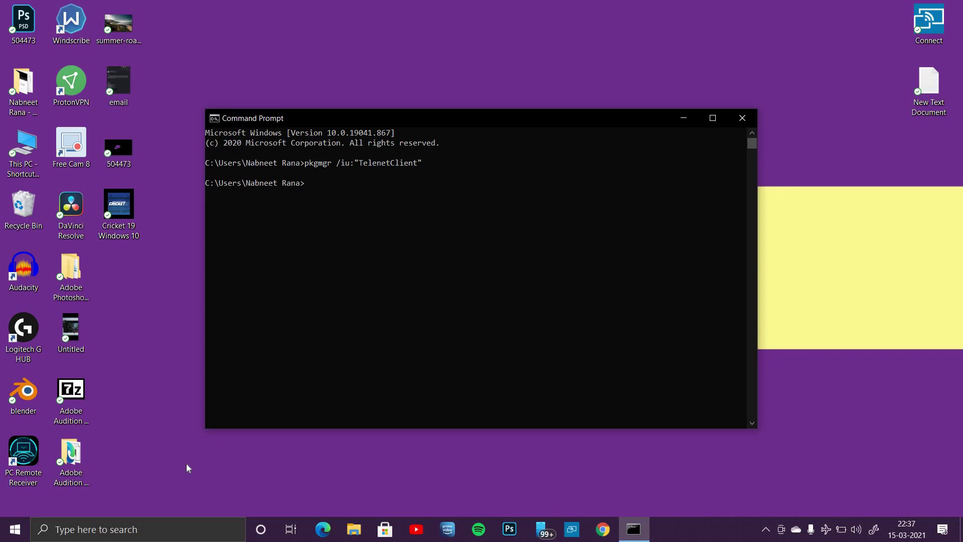
type("Telnet Towel.")
type("blinken")
type("lights.nl")
Connect with telnet towel.blinkenlights.nl to start the Star Wars crawl.
key("Return")
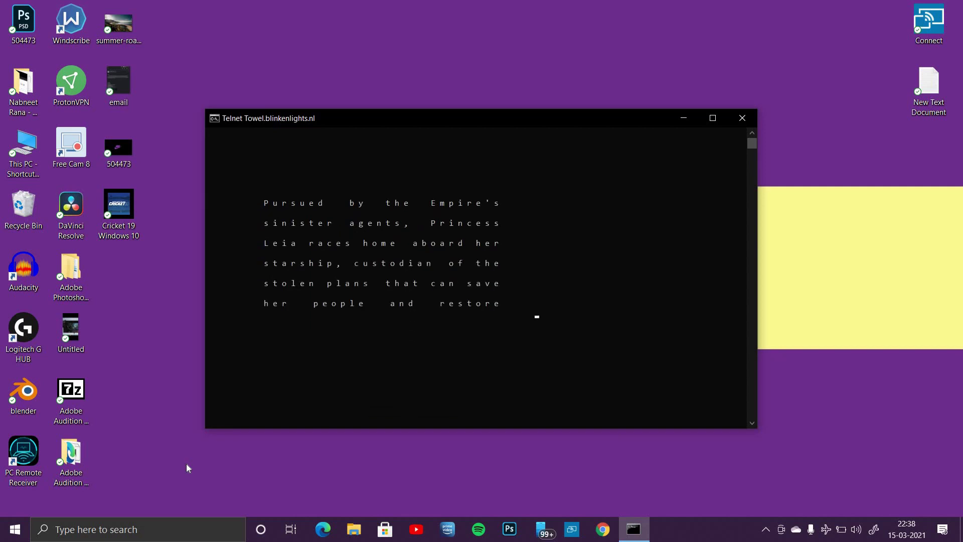
Maximize and restore the Command Prompt window while the ASCII animation plays.
left_click(713, 118)
left_click(918, 6)
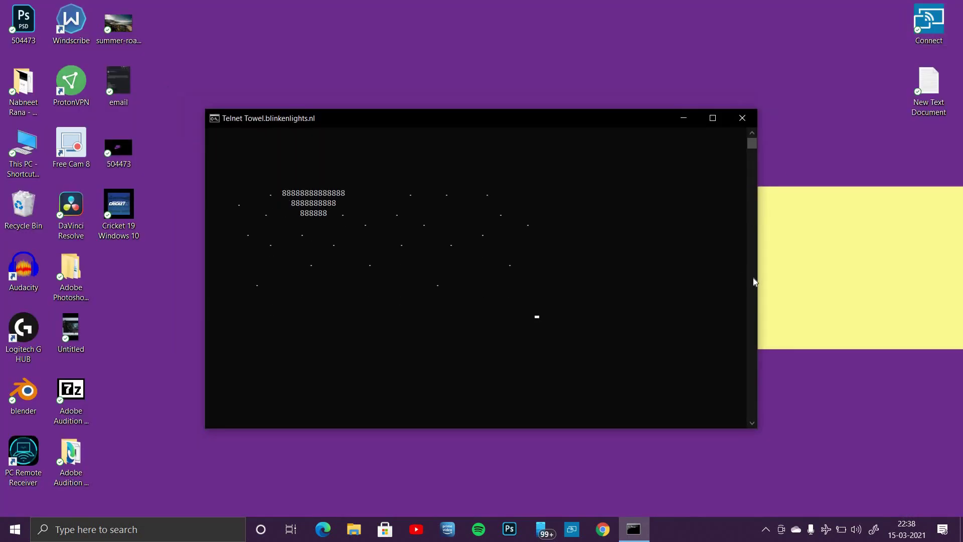